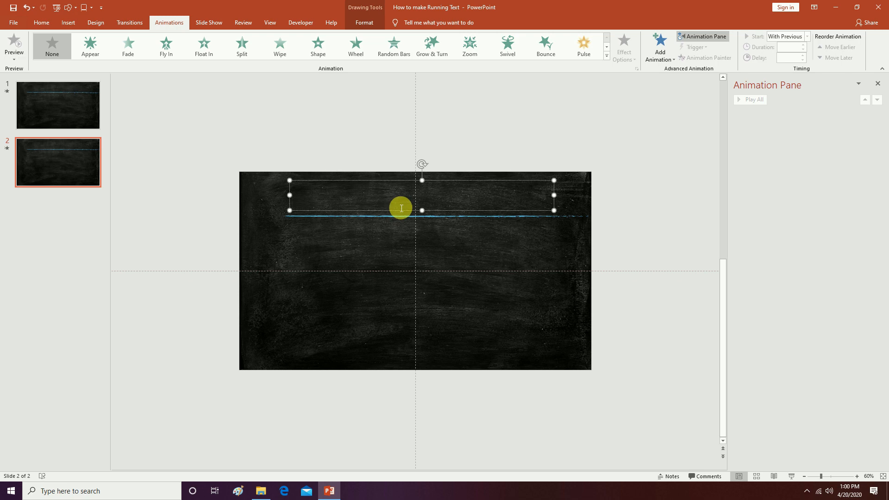
Enter "How to make running text" as the title of slide 2 and set its font size to 40
{"action": "type", "text": "Ho"}
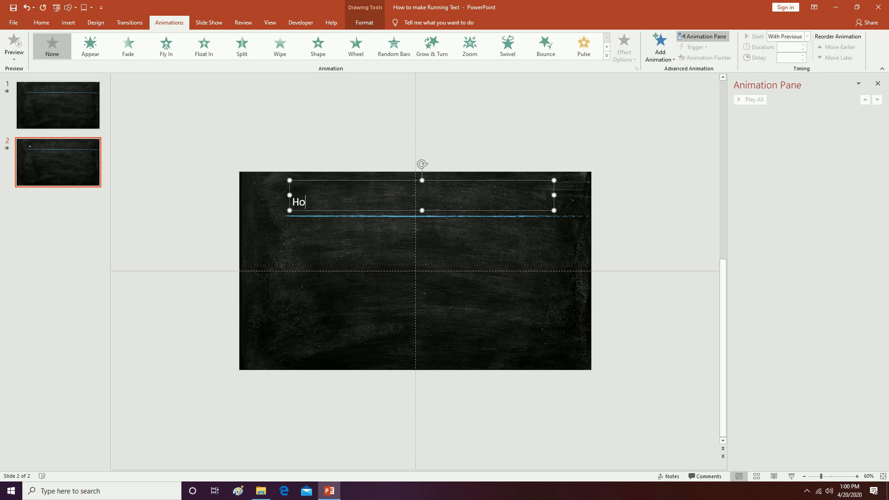
{"action": "type", "text": "w to make running text"}
{"action": "key", "text": "ctrl+a"}
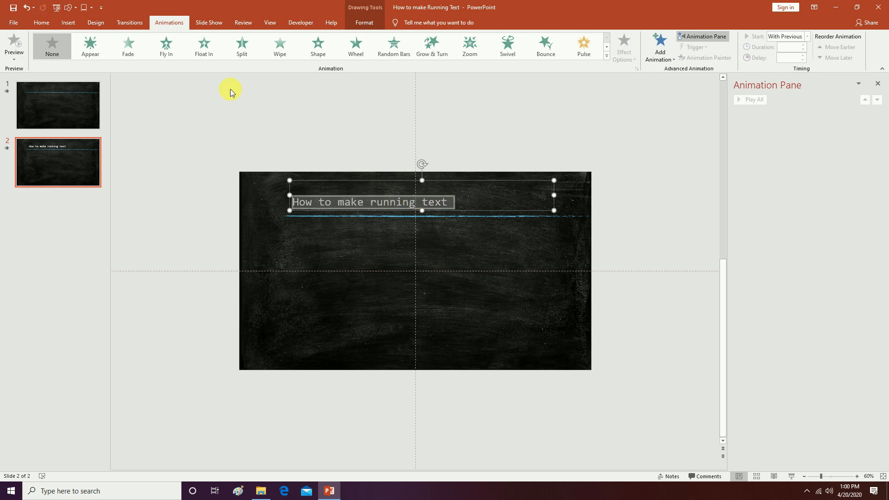
{"action": "left_click", "coordinate": [47, 23]}
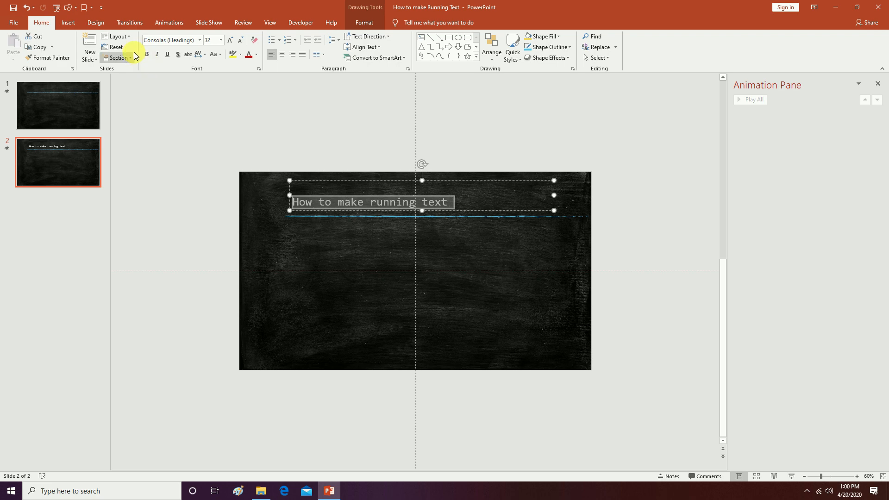
{"action": "left_click", "coordinate": [222, 42]}
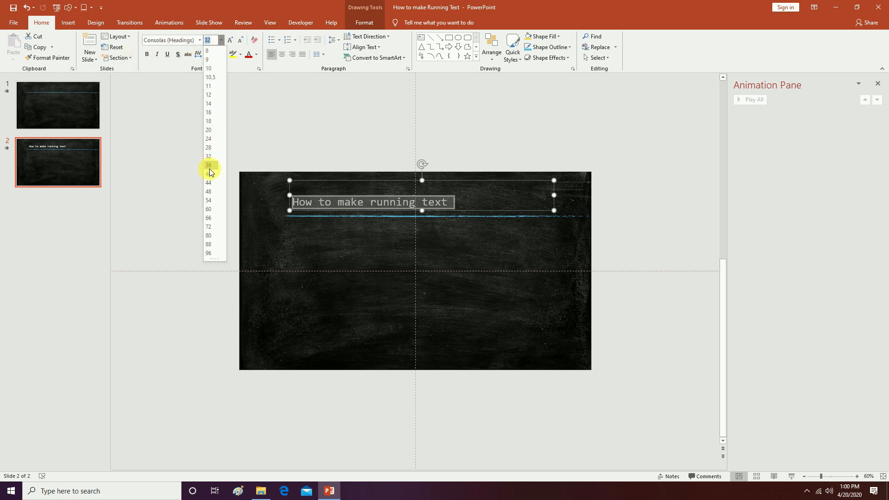
{"action": "left_click", "coordinate": [209, 174]}
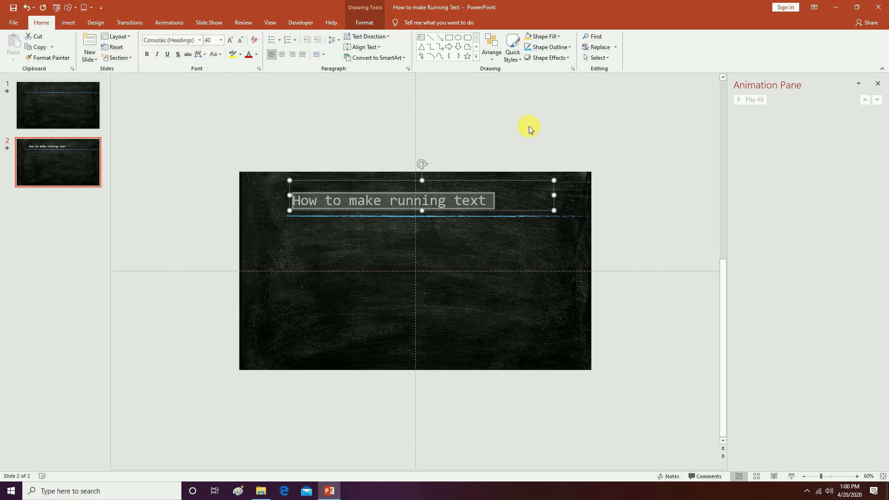
Close the animation list and move the title slightly down so it sits just above the blue line
{"action": "left_click", "coordinate": [877, 84]}
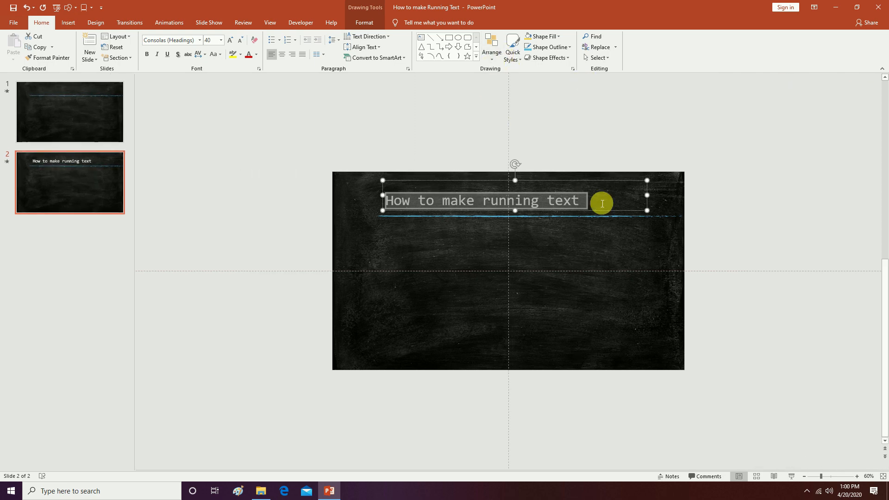
{"action": "left_click_drag", "start_coordinate": [594, 209], "coordinate": [594, 213]}
{"action": "left_click", "coordinate": [588, 225]}
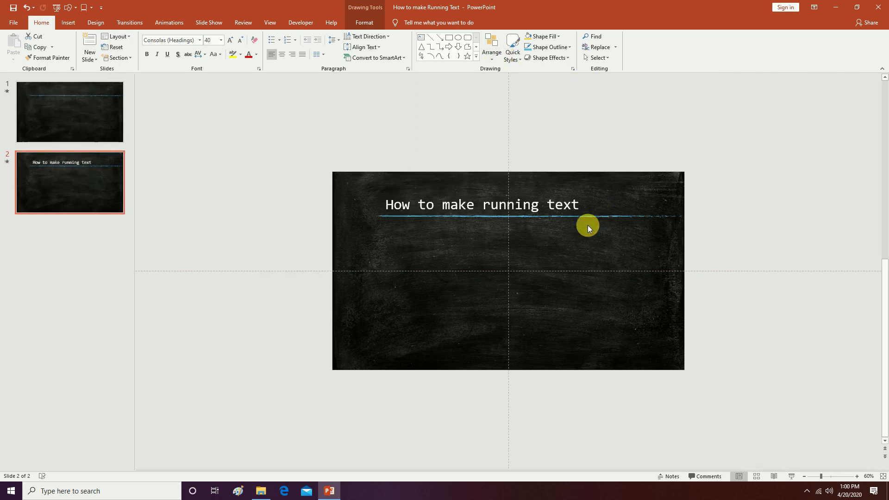
Apply a Lines motion path animation to the title and set its direction to Left
{"action": "left_click", "coordinate": [564, 209]}
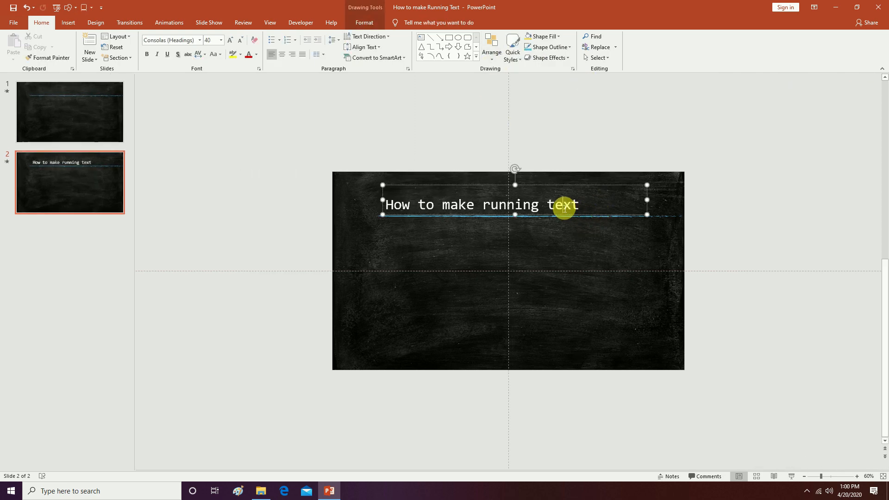
{"action": "left_click", "coordinate": [486, 189]}
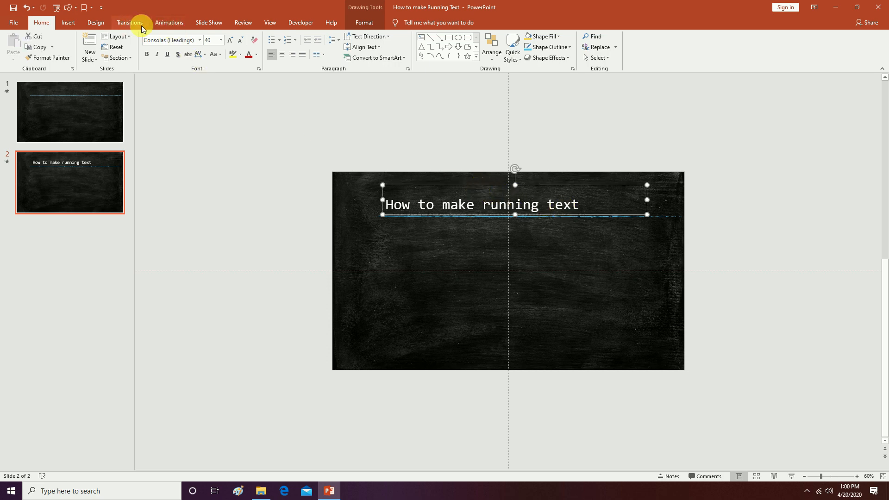
{"action": "left_click", "coordinate": [164, 24]}
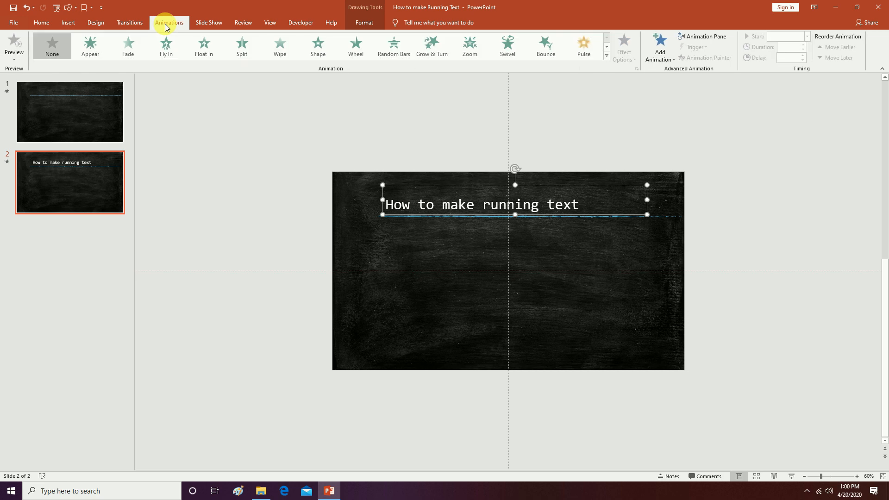
{"action": "left_click", "coordinate": [607, 57]}
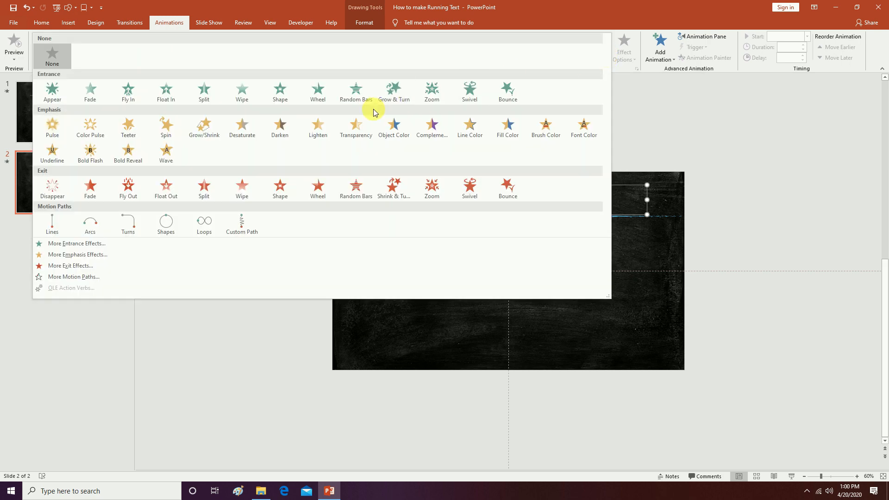
{"action": "left_click", "coordinate": [53, 225]}
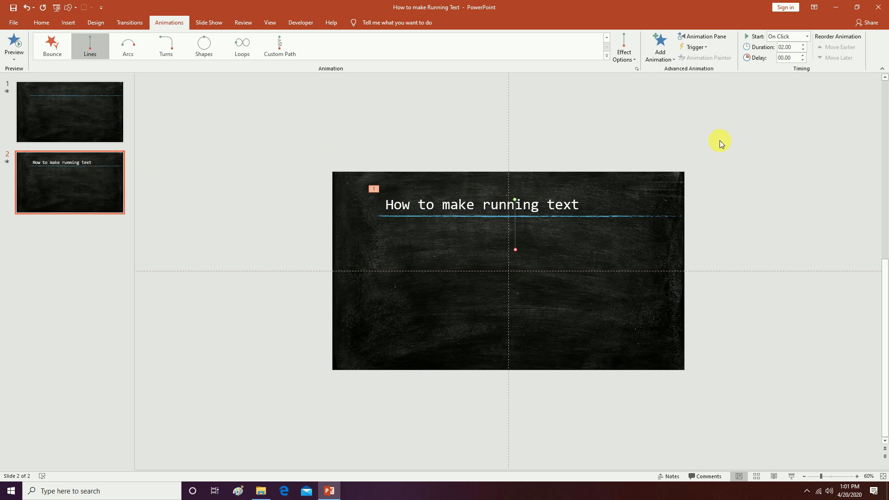
{"action": "left_click", "coordinate": [634, 63]}
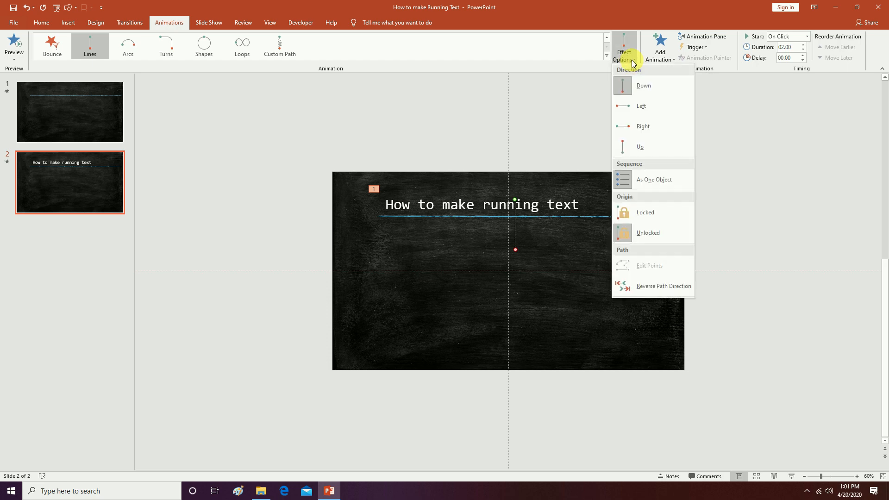
{"action": "left_click", "coordinate": [636, 108]}
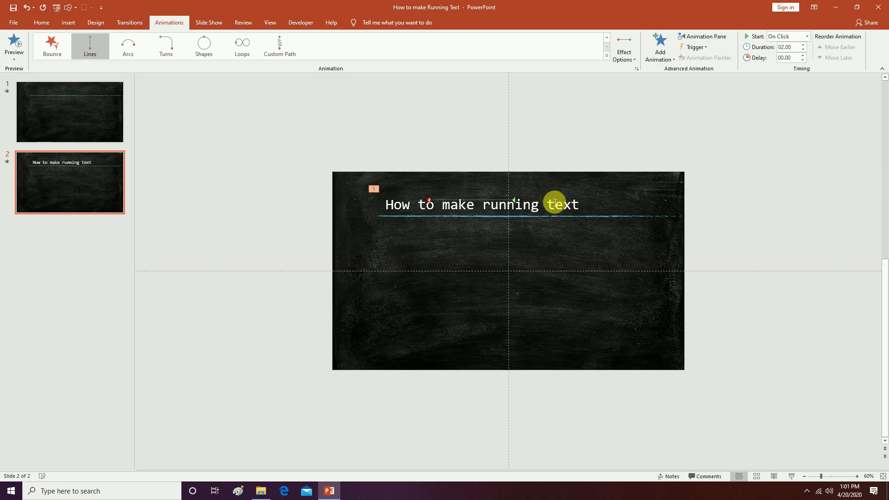
Move the title just beyond the slide's right edge and extend its motion path's end point past the slide's left edge
{"action": "left_click", "coordinate": [565, 212]}
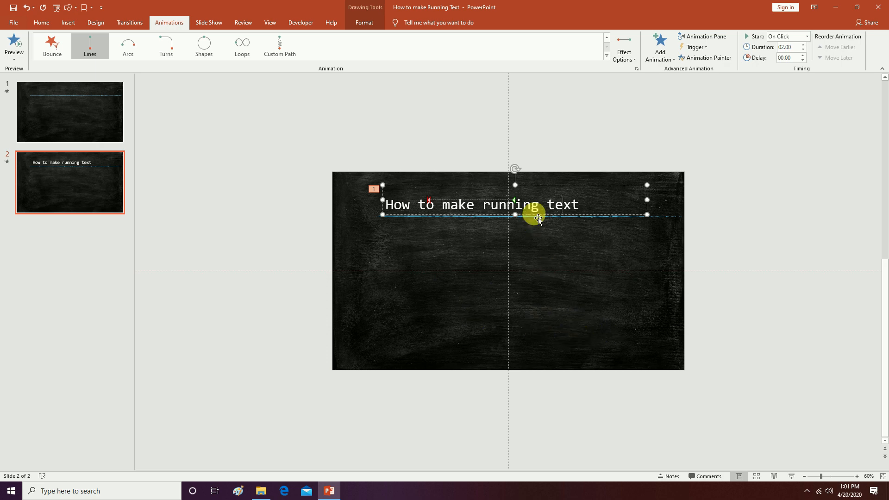
{"action": "left_click_drag", "start_coordinate": [568, 190], "coordinate": [820, 212]}
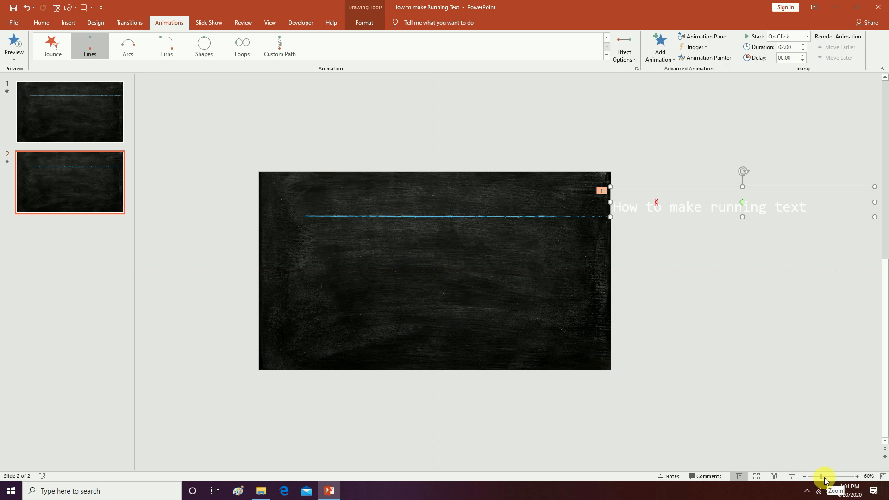
{"action": "left_click_drag", "start_coordinate": [823, 477], "coordinate": [814, 476]}
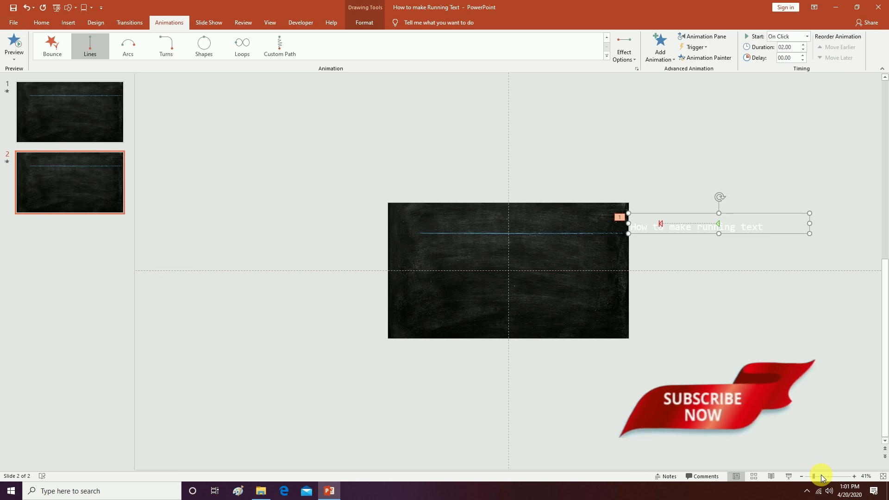
{"action": "left_click_drag", "start_coordinate": [813, 476], "coordinate": [816, 476]}
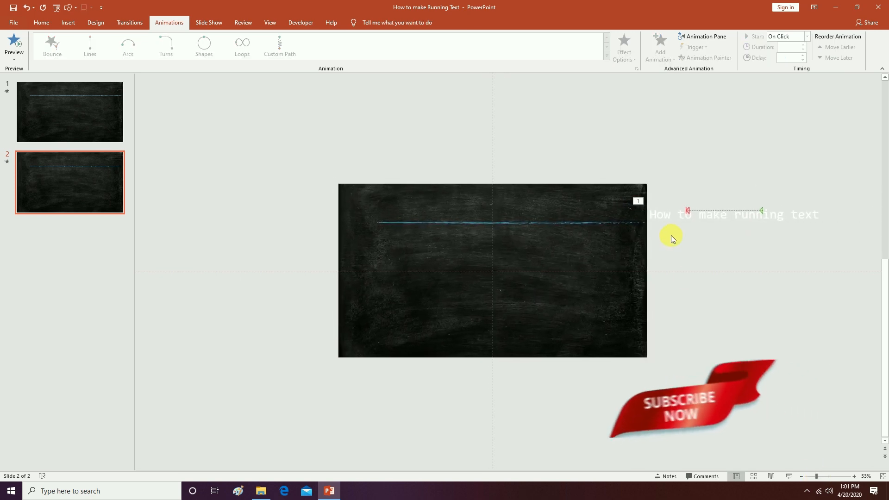
{"action": "left_click", "coordinate": [704, 215]}
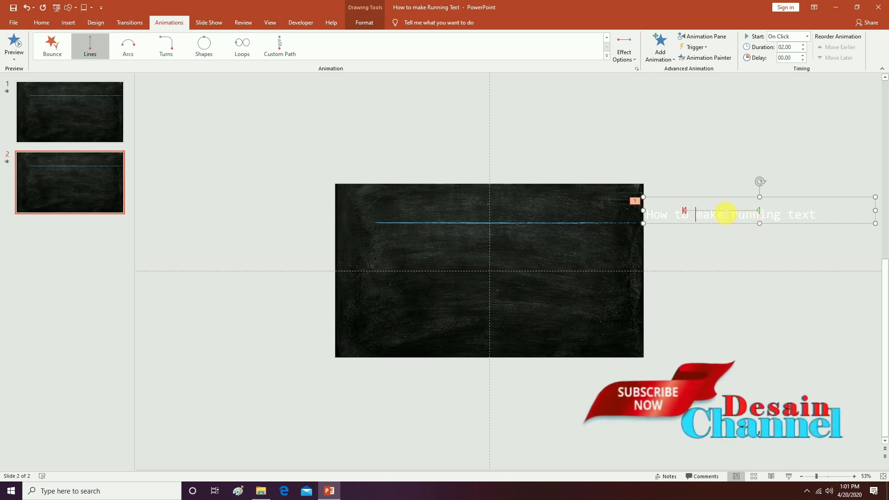
{"action": "left_click", "coordinate": [687, 212]}
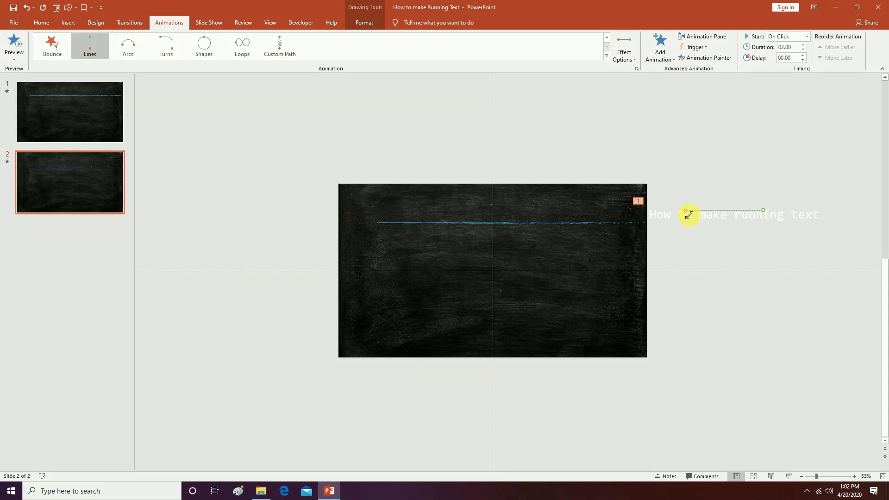
{"action": "left_click_drag", "start_coordinate": [688, 214], "coordinate": [221, 202]}
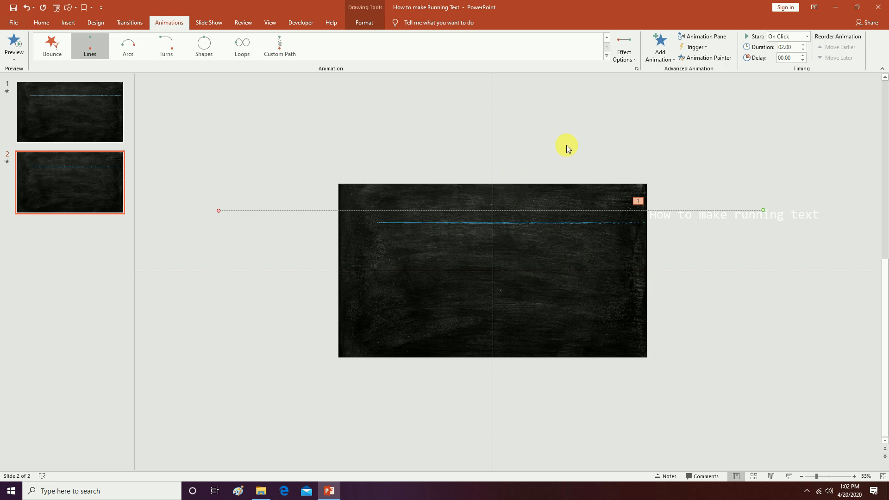
Set the title animation's timing to start With Previous, last 20 seconds (Extremely Slow) and repeat Until End of Slide
{"action": "left_click", "coordinate": [707, 36]}
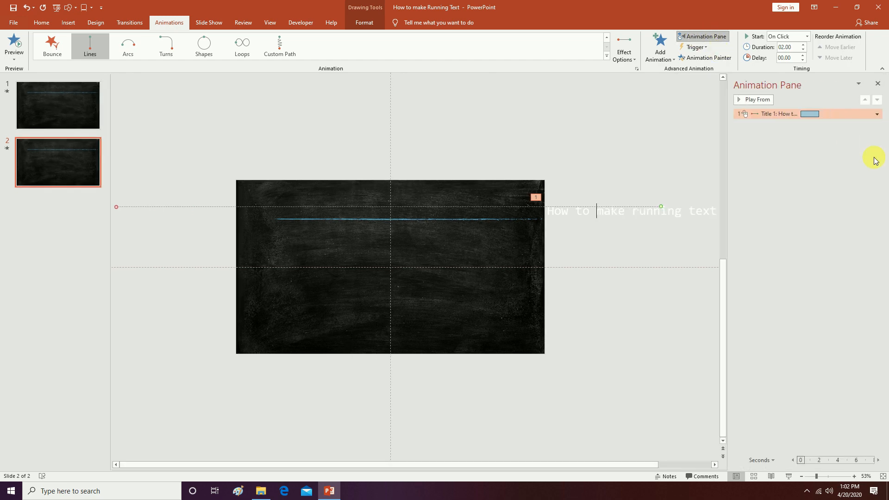
{"action": "left_click", "coordinate": [877, 115]}
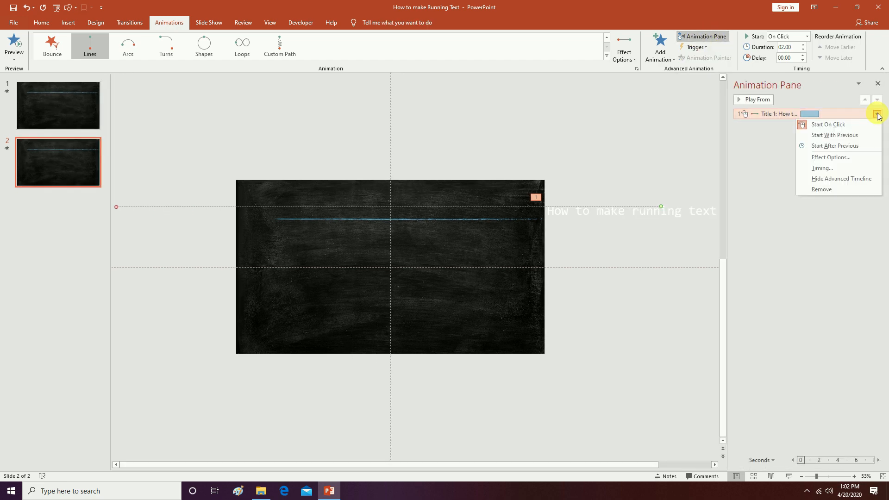
{"action": "left_click", "coordinate": [867, 169]}
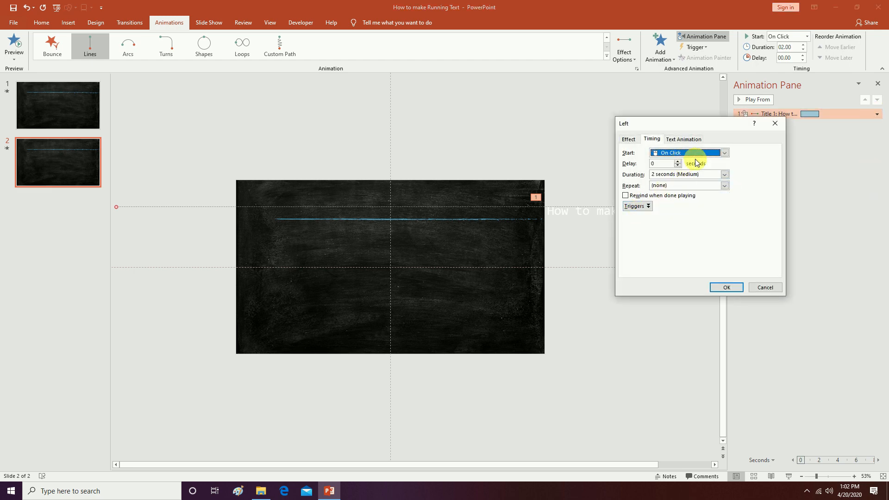
{"action": "left_click_drag", "start_coordinate": [699, 121], "coordinate": [688, 102]}
{"action": "left_click", "coordinate": [713, 133]}
{"action": "left_click", "coordinate": [701, 152]}
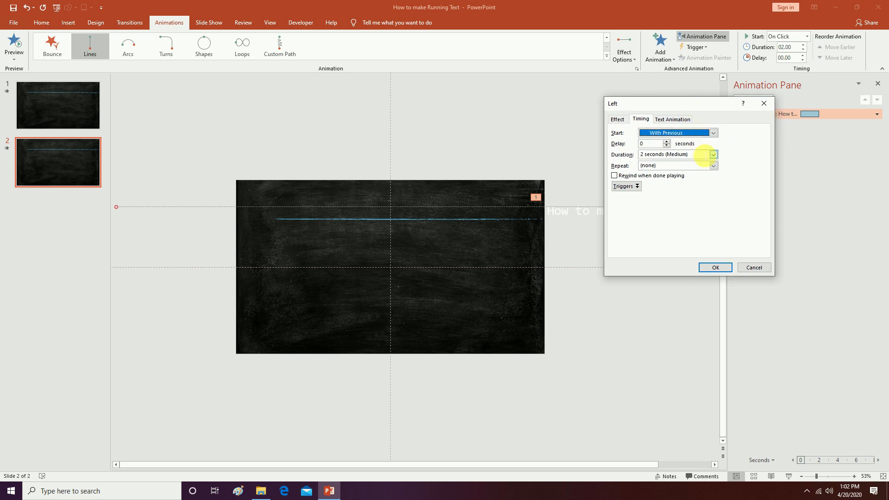
{"action": "left_click", "coordinate": [712, 155]}
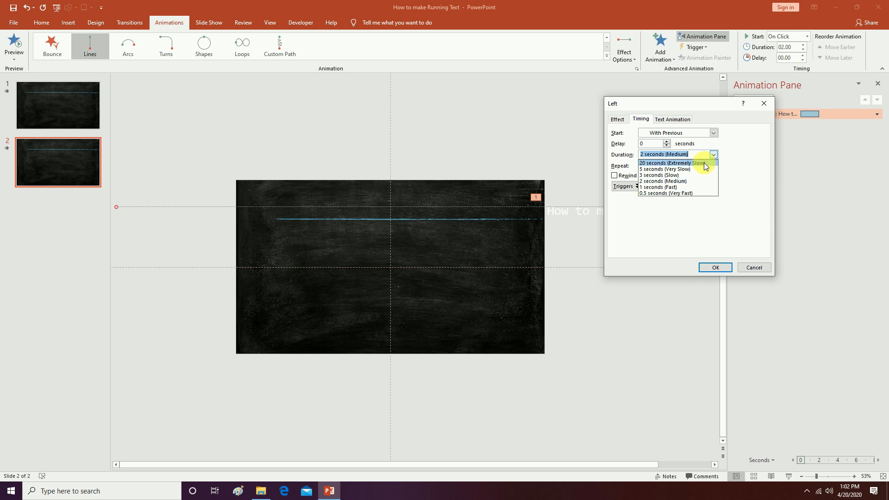
{"action": "left_click", "coordinate": [705, 163]}
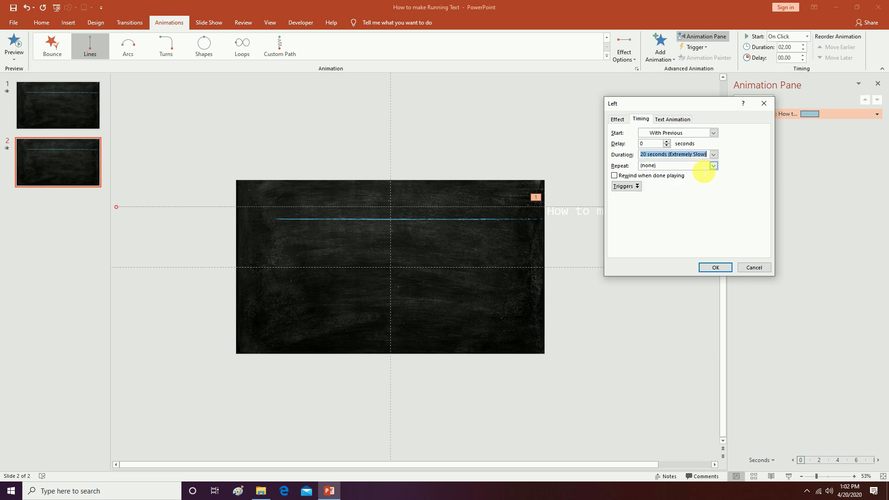
{"action": "left_click", "coordinate": [713, 166]}
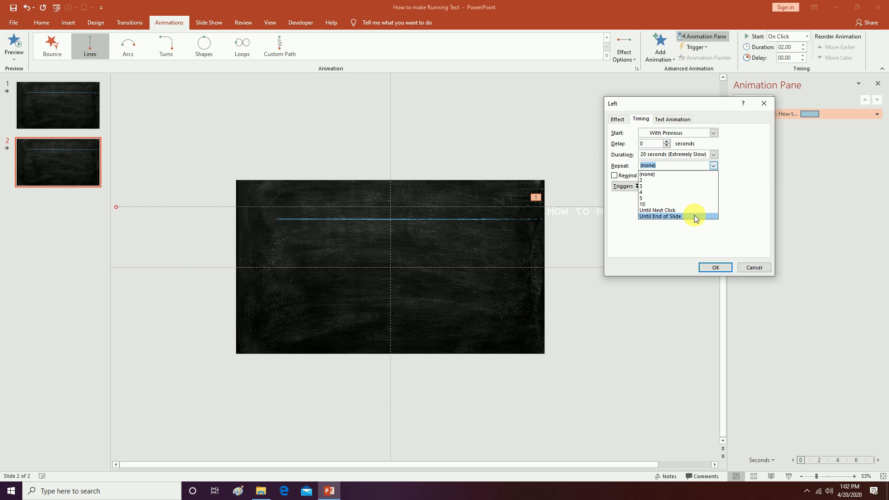
{"action": "left_click", "coordinate": [696, 215]}
{"action": "left_click", "coordinate": [715, 268]}
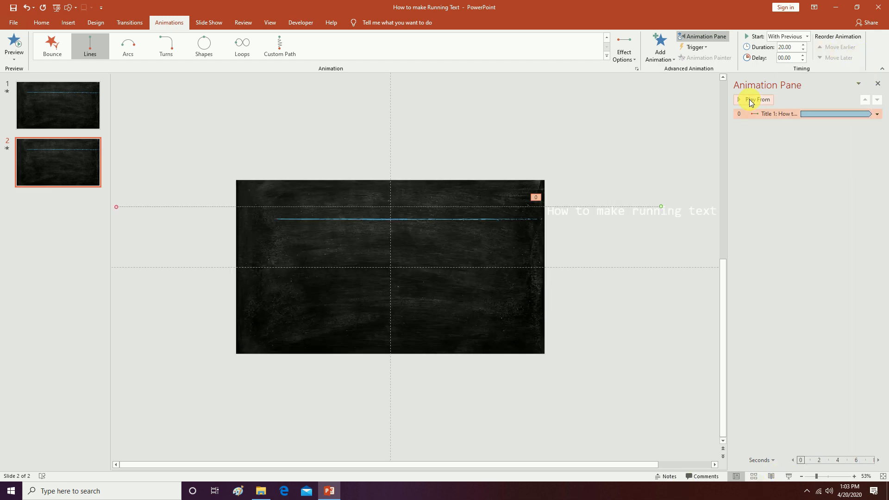
Duplicate the animated title and align the copy exactly on top of the original beside the slide
{"action": "left_click", "coordinate": [598, 213]}
{"action": "left_click", "coordinate": [612, 262]}
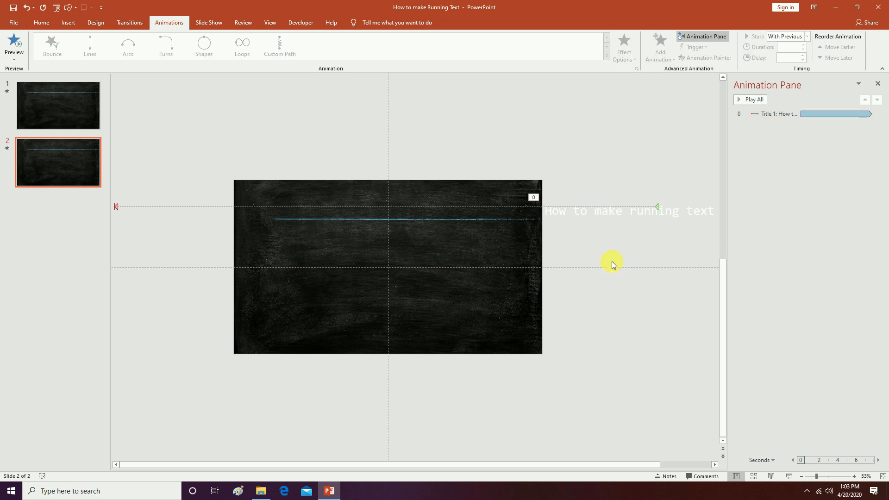
{"action": "left_click", "coordinate": [603, 212]}
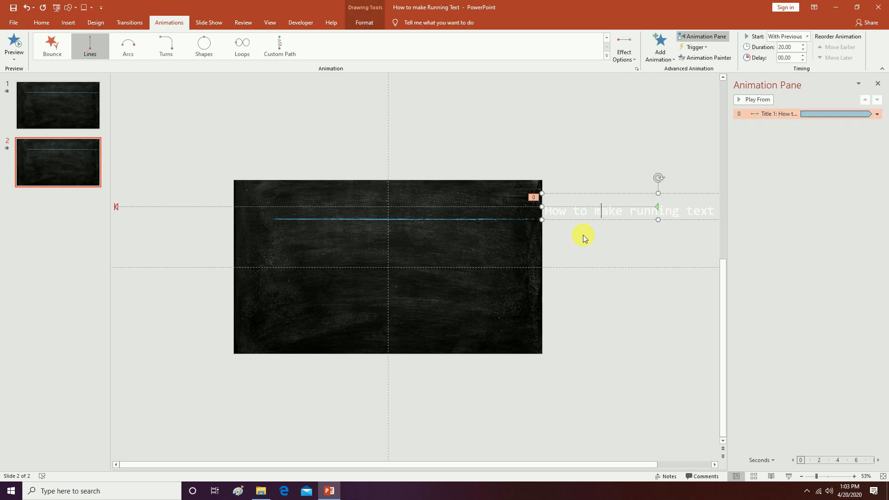
{"action": "left_click", "coordinate": [611, 226]}
{"action": "key", "text": "ctrl+d"}
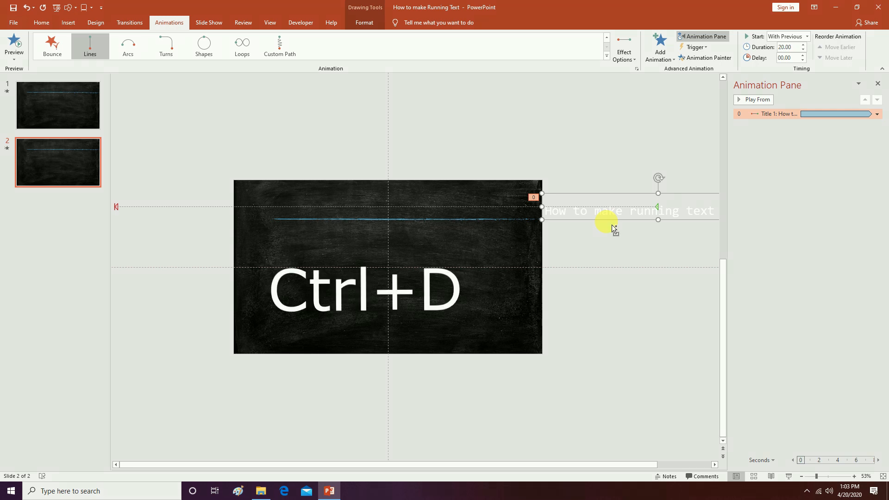
{"action": "key", "text": "ctrl+d"}
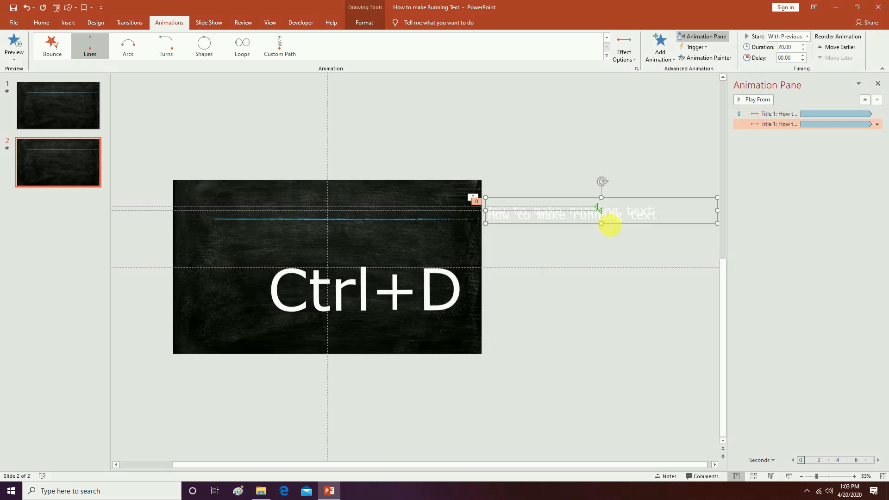
{"action": "left_click_drag", "start_coordinate": [632, 229], "coordinate": [630, 228]}
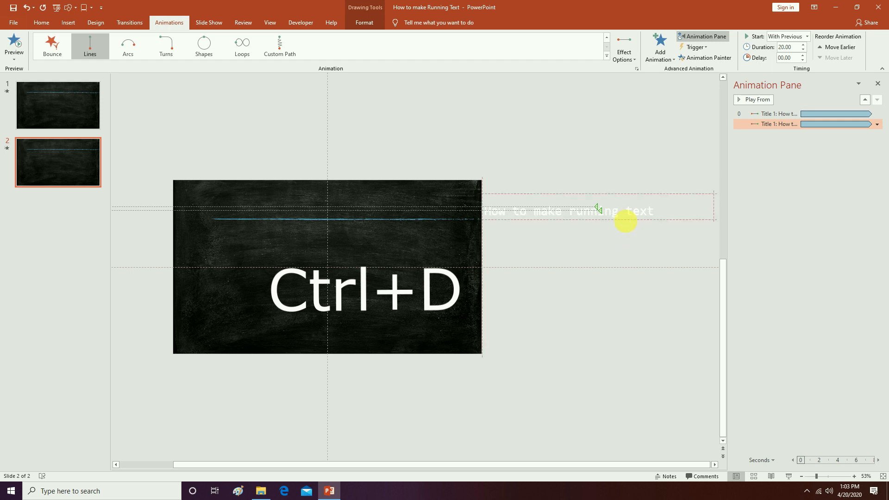
{"action": "left_click_drag", "start_coordinate": [626, 222], "coordinate": [630, 226]}
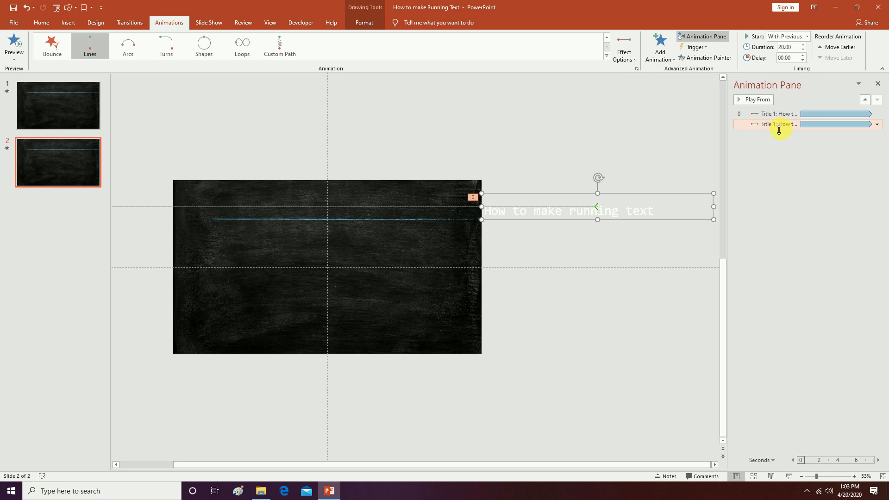
Set the delay of the duplicated title's animation to 6.5 seconds
{"action": "left_click", "coordinate": [877, 125]}
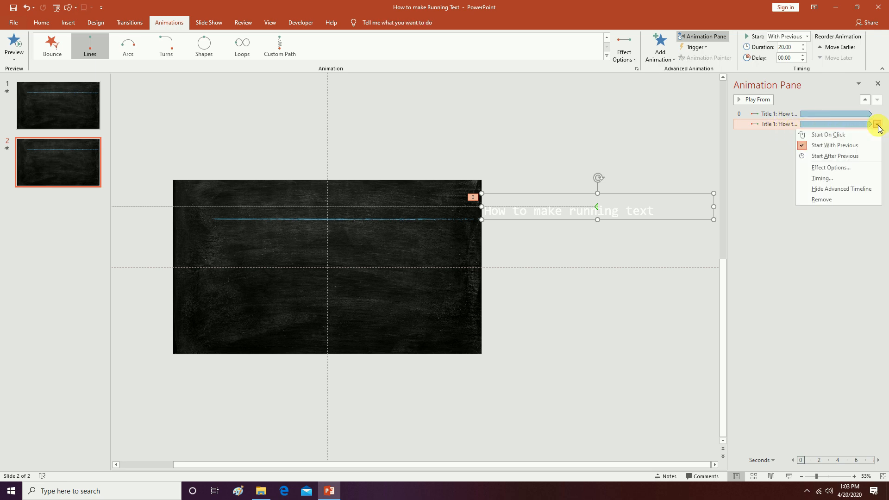
{"action": "left_click", "coordinate": [847, 177]}
{"action": "left_click_drag", "start_coordinate": [689, 107], "coordinate": [729, 157]}
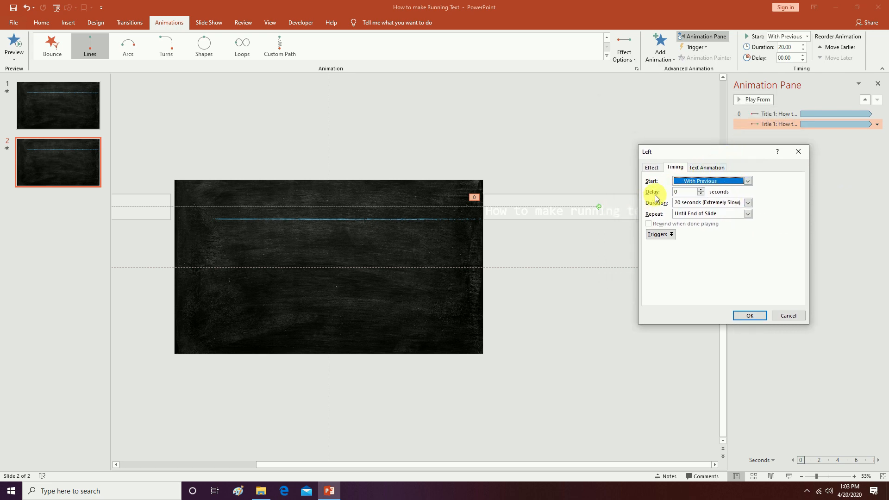
{"action": "left_click", "coordinate": [700, 190]}
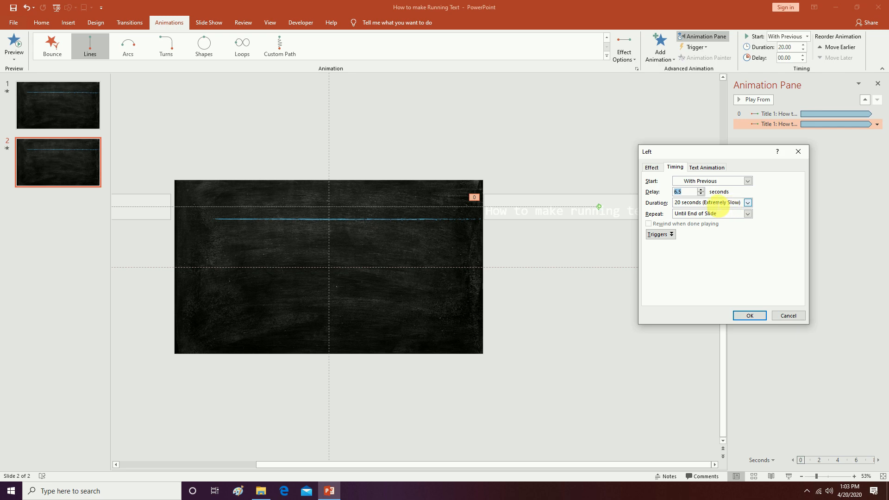
{"action": "left_click", "coordinate": [746, 318]}
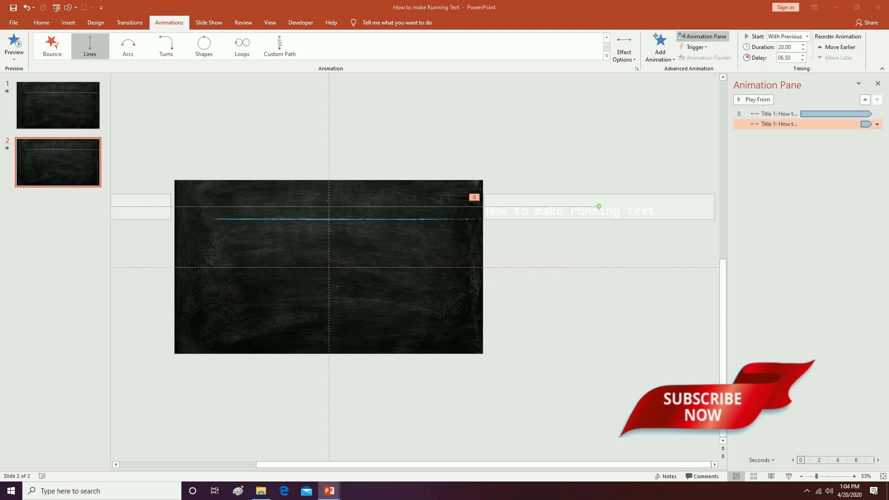
Start the slide show from the beginning to preview the running text
{"action": "key", "text": "F5"}
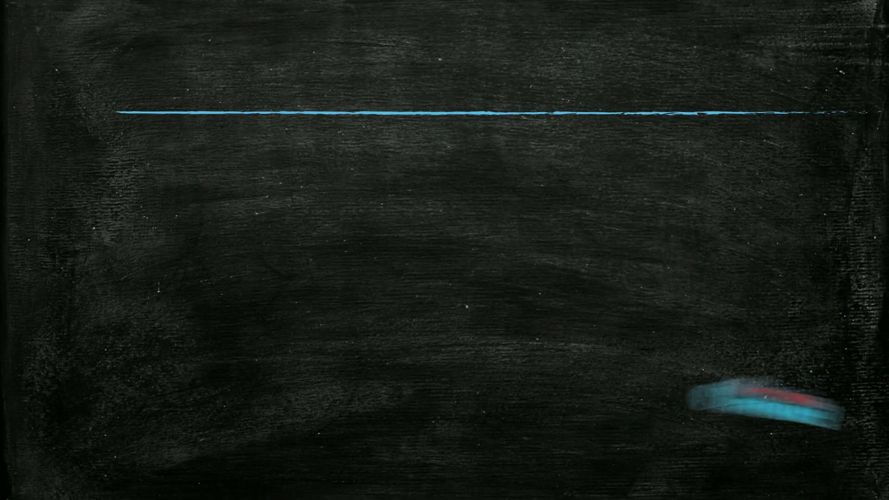